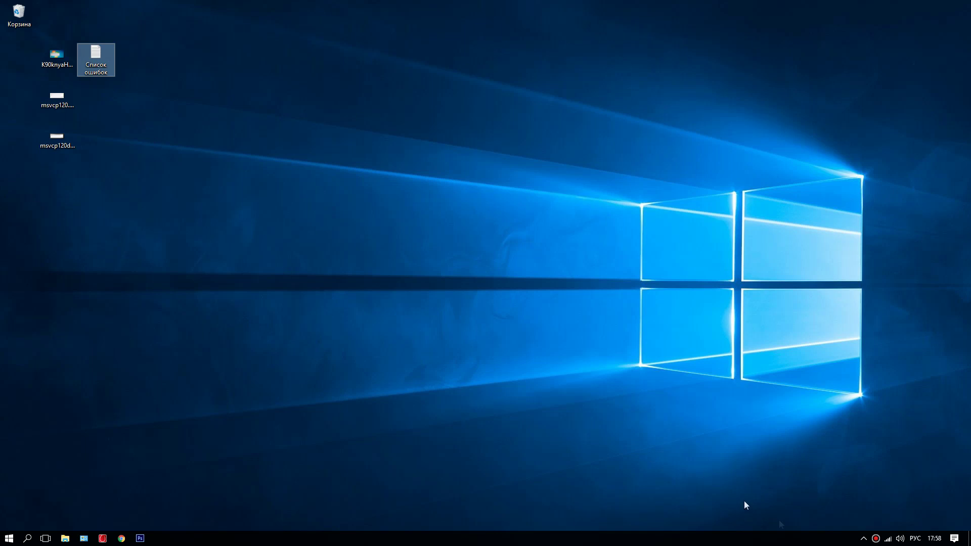
View the desktop error screenshots one after another, beginning with the MSVCP110.dll error image, and close the photo viewer
{"action": "left_click", "coordinate": [122, 203]}
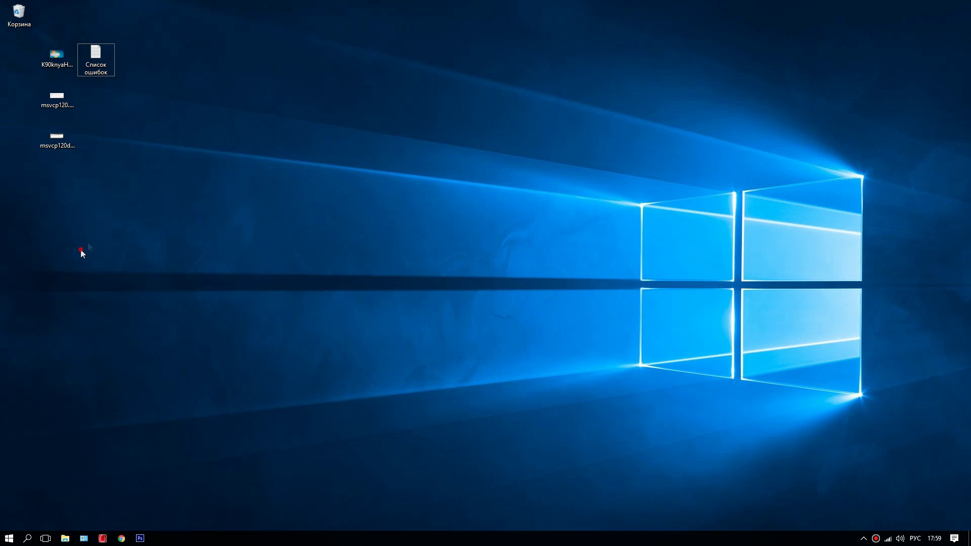
{"action": "left_click", "coordinate": [49, 58]}
{"action": "double_click", "coordinate": [49, 59]}
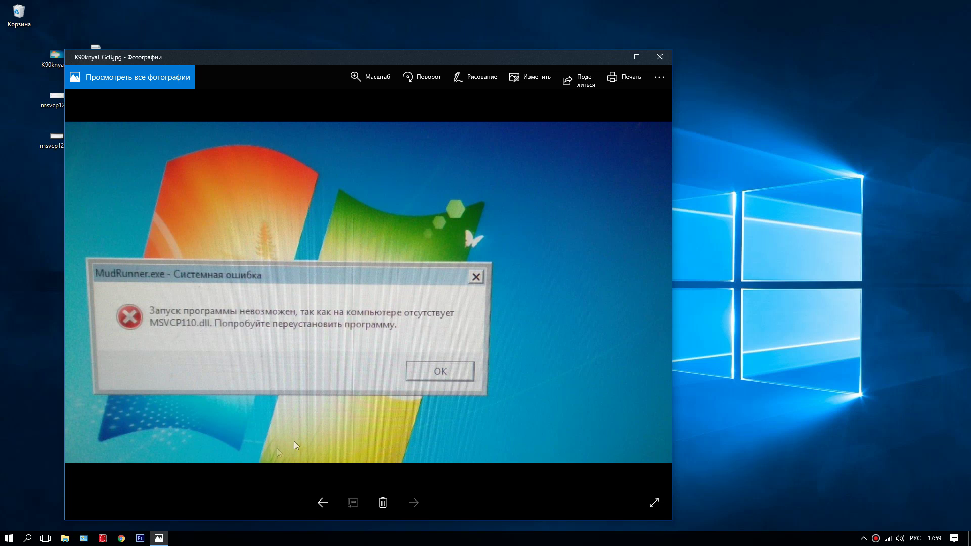
{"action": "left_click", "coordinate": [321, 505]}
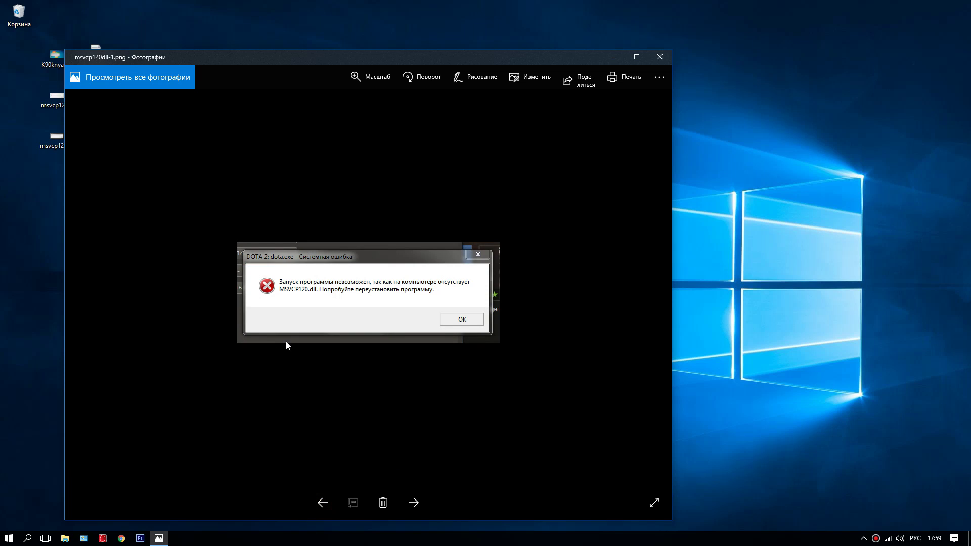
{"action": "left_click", "coordinate": [322, 503]}
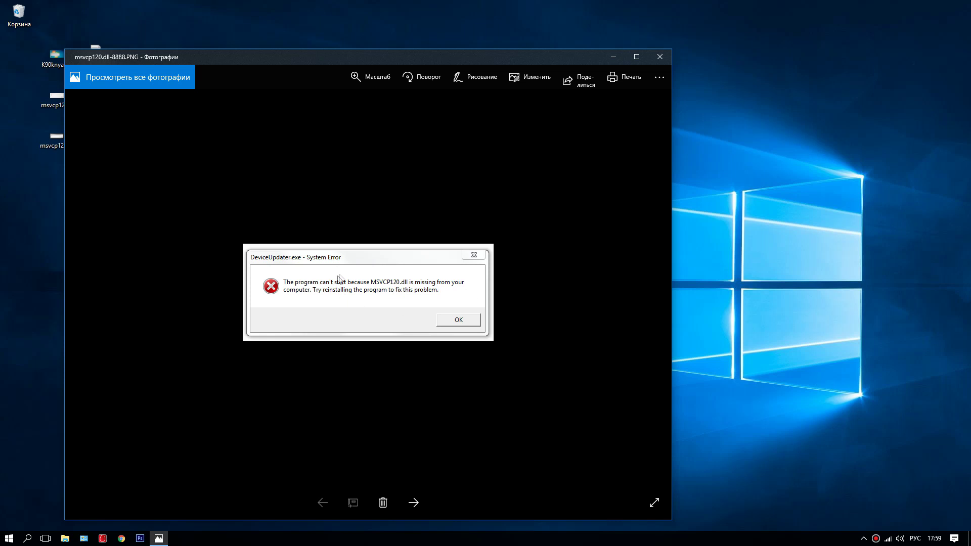
{"action": "left_click", "coordinate": [660, 58]}
Open the msvcp120.dll-8888 image from the desktop to examine its system error, and close it
{"action": "left_click", "coordinate": [57, 103]}
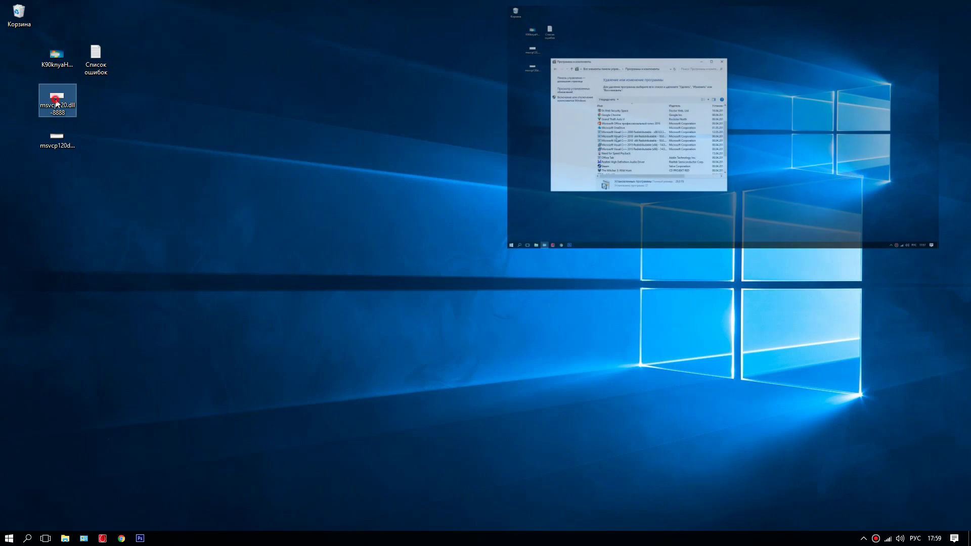
{"action": "double_click", "coordinate": [57, 103]}
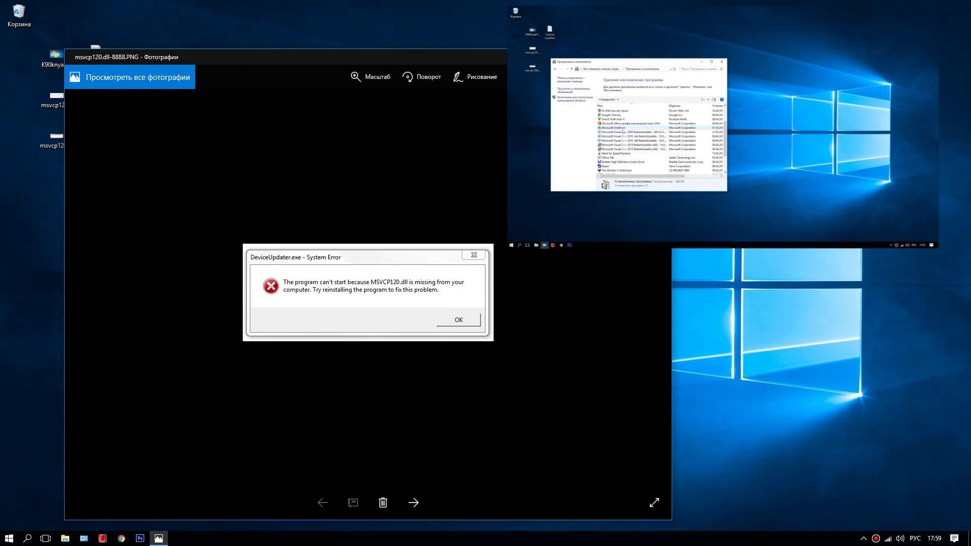
{"action": "left_click", "coordinate": [659, 57]}
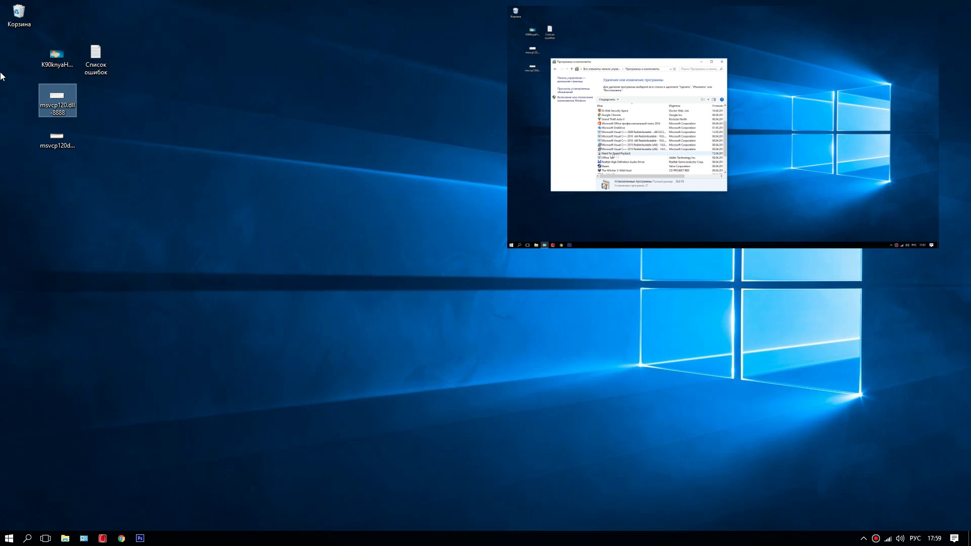
{"action": "left_click", "coordinate": [8, 108]}
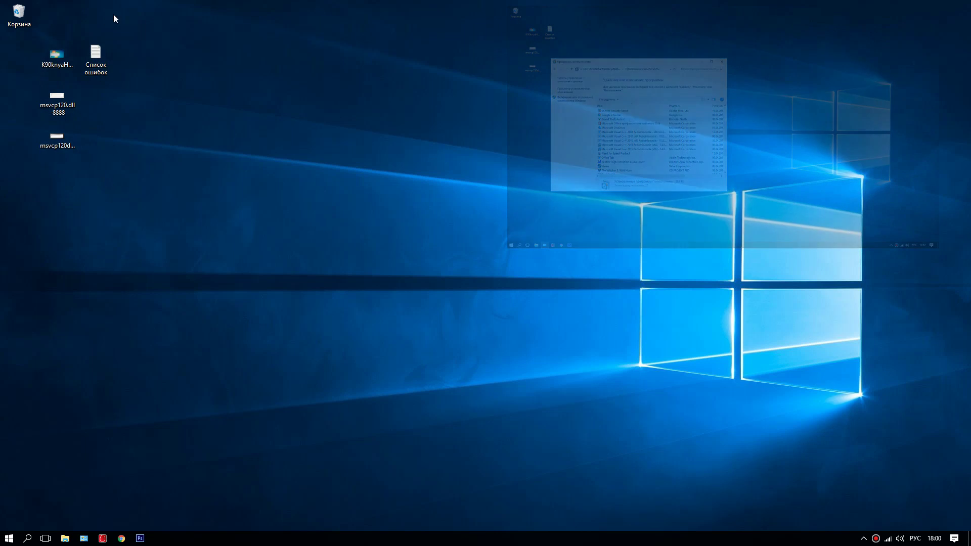
Open the desktop text file "Список ошибок" and read which Visual C++ packages match the MSVCP80 and MSVCP90 errors
{"action": "left_click", "coordinate": [97, 62]}
{"action": "double_click", "coordinate": [96, 61]}
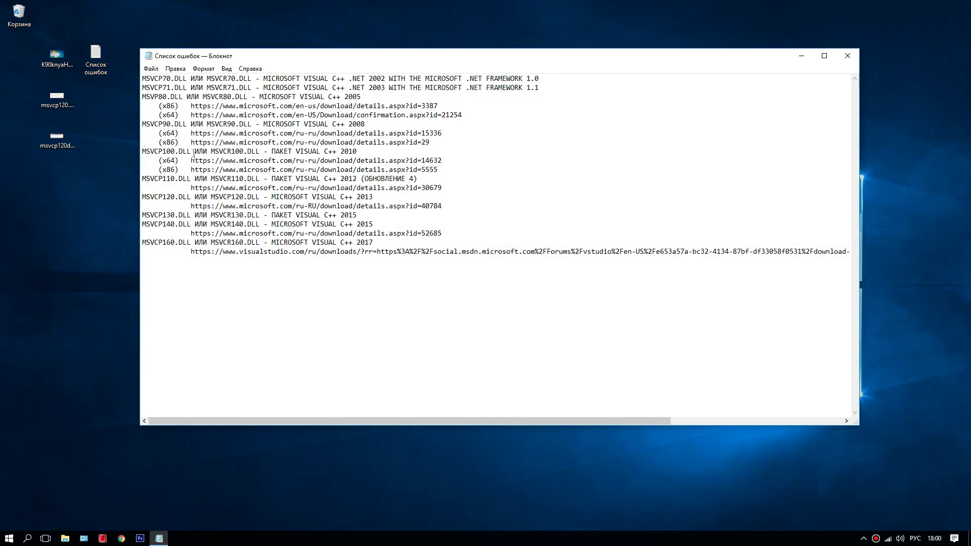
{"action": "left_click_drag", "start_coordinate": [267, 54], "coordinate": [230, 47]}
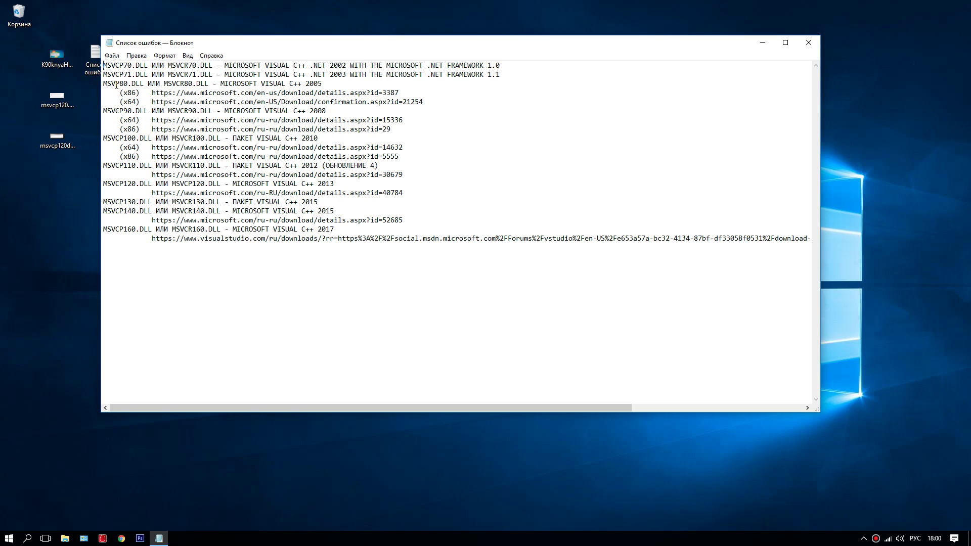
{"action": "left_click_drag", "start_coordinate": [104, 84], "coordinate": [208, 85]}
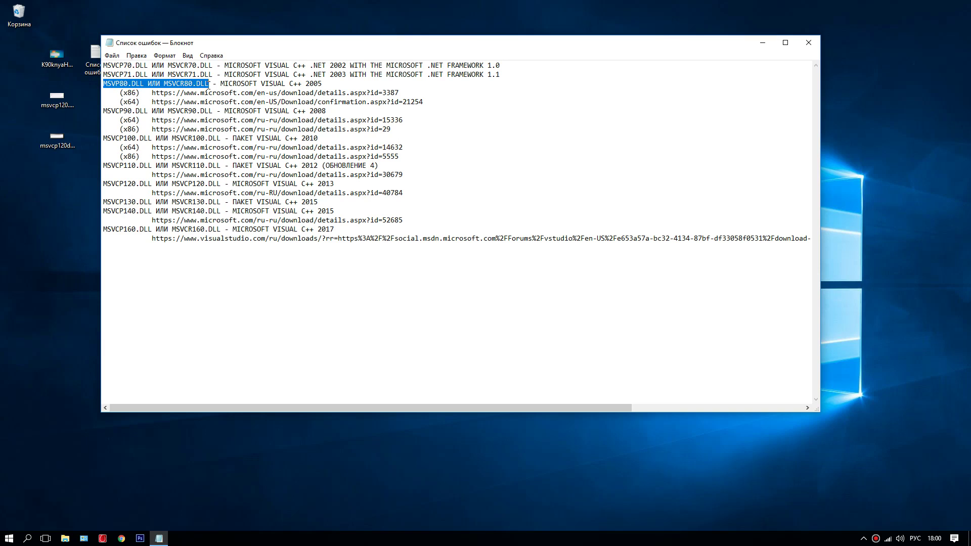
{"action": "left_click", "coordinate": [207, 84]}
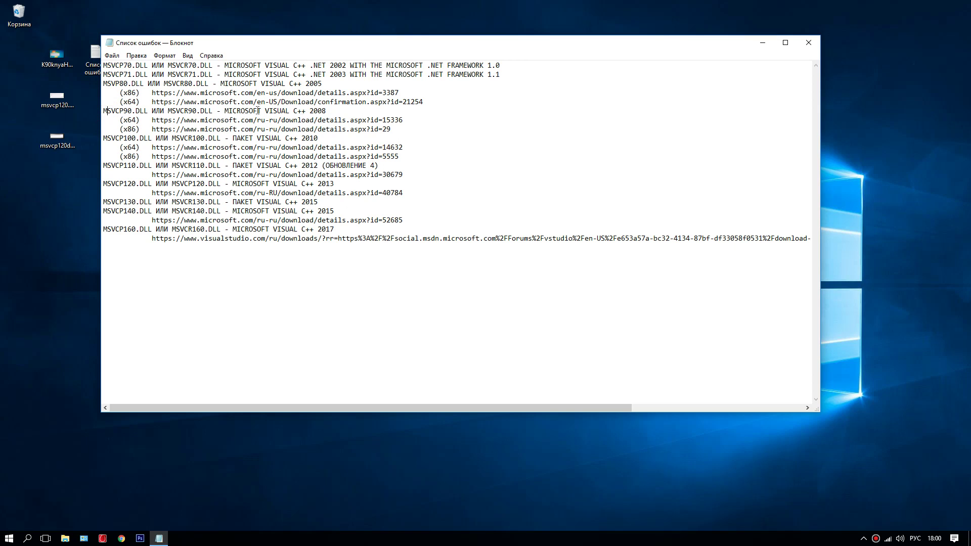
{"action": "left_click_drag", "start_coordinate": [223, 111], "coordinate": [310, 111]}
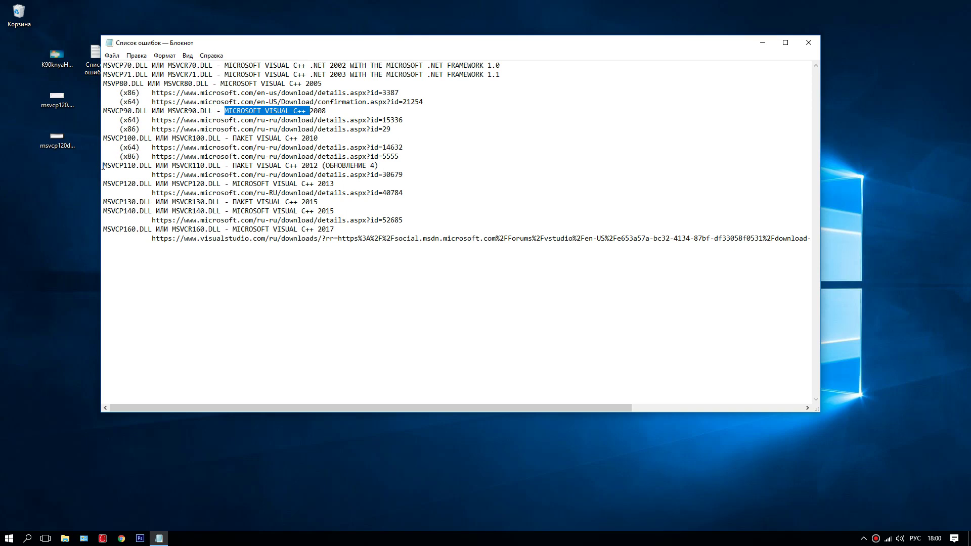
Examine the MSVCP110.DLL entry in the list for its required Visual C++ package and download link
{"action": "left_click_drag", "start_coordinate": [103, 165], "coordinate": [138, 169]}
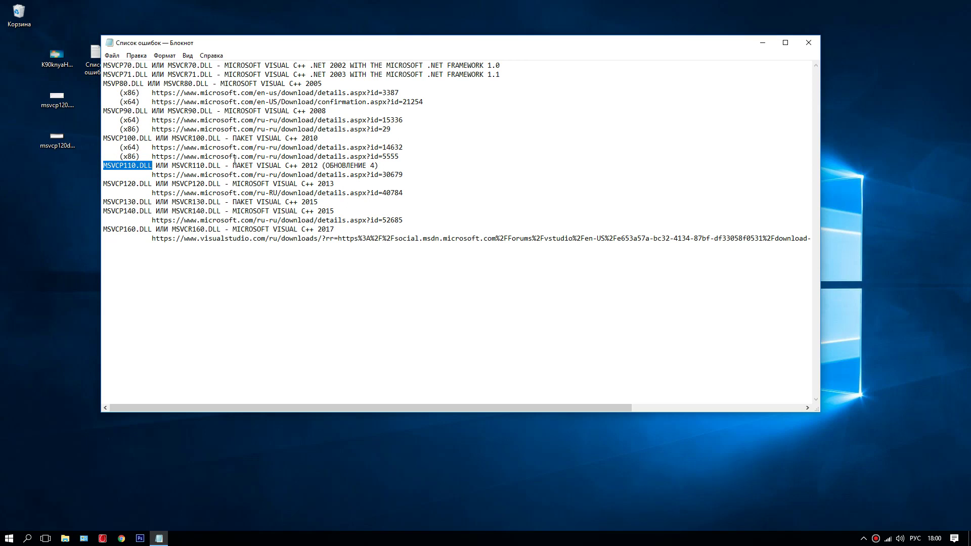
{"action": "left_click_drag", "start_coordinate": [233, 166], "coordinate": [318, 166]}
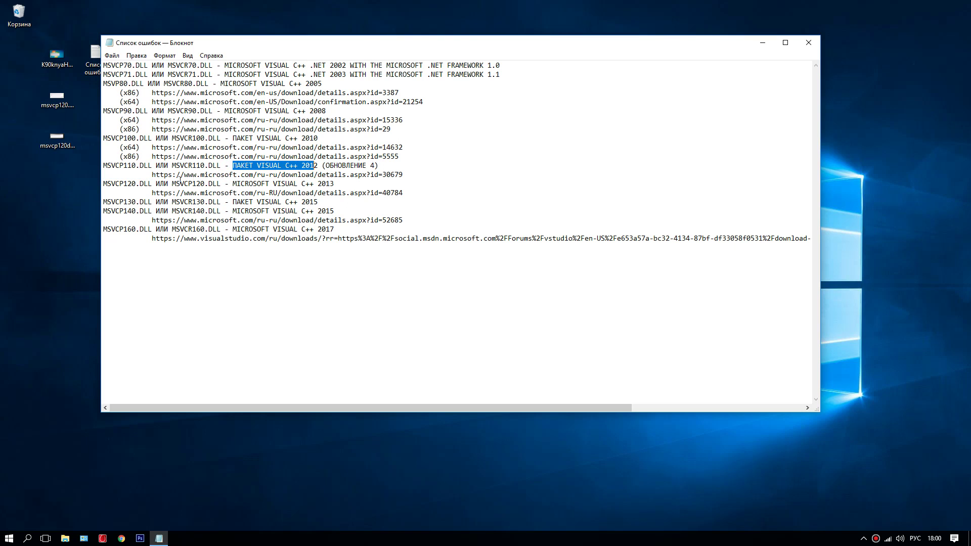
{"action": "left_click_drag", "start_coordinate": [152, 175], "coordinate": [403, 175]}
{"action": "left_click", "coordinate": [326, 166]}
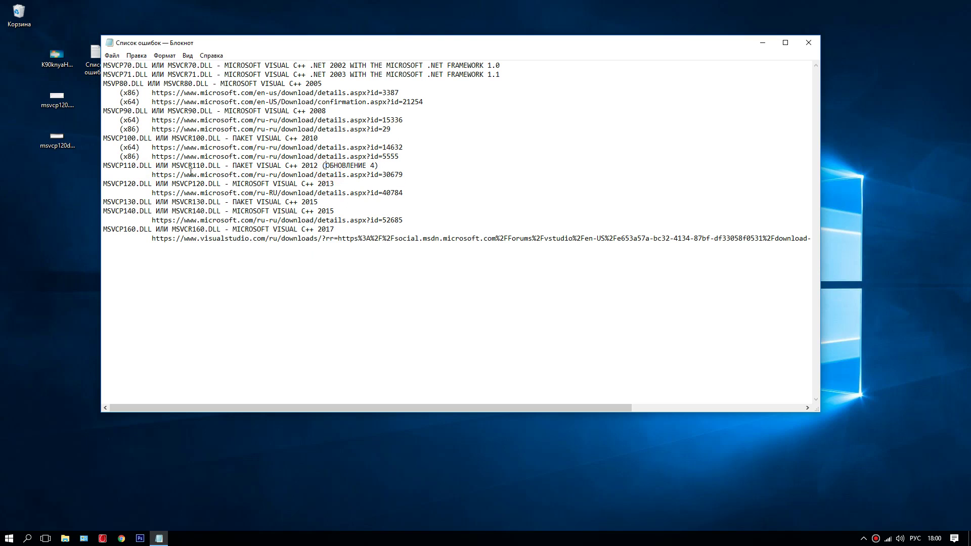
{"action": "left_click_drag", "start_coordinate": [152, 175], "coordinate": [234, 175]}
{"action": "left_click", "coordinate": [152, 174]}
{"action": "left_click", "coordinate": [235, 177]}
Switch to File Explorer, check the Windows system type in the computer's properties, and close all open windows
{"action": "left_click", "coordinate": [65, 539]}
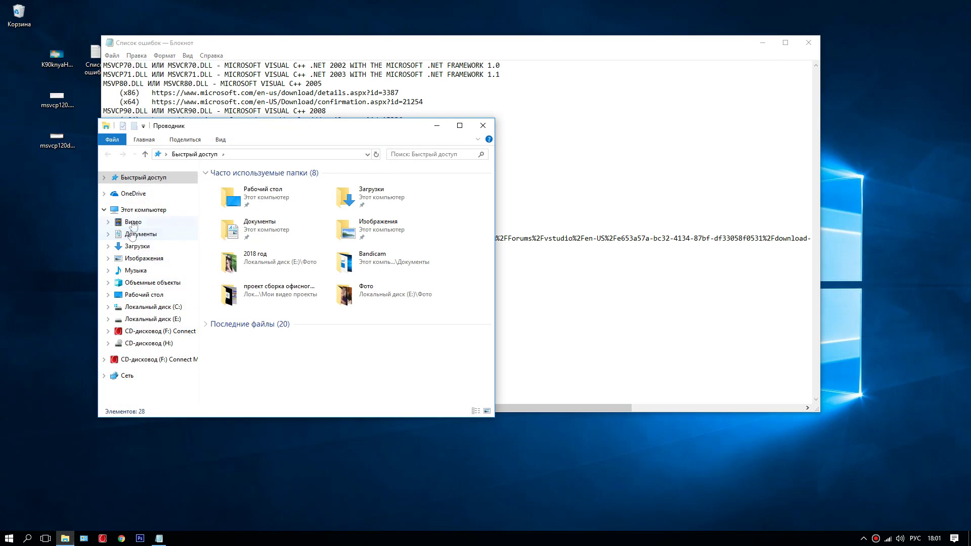
{"action": "left_click", "coordinate": [133, 209]}
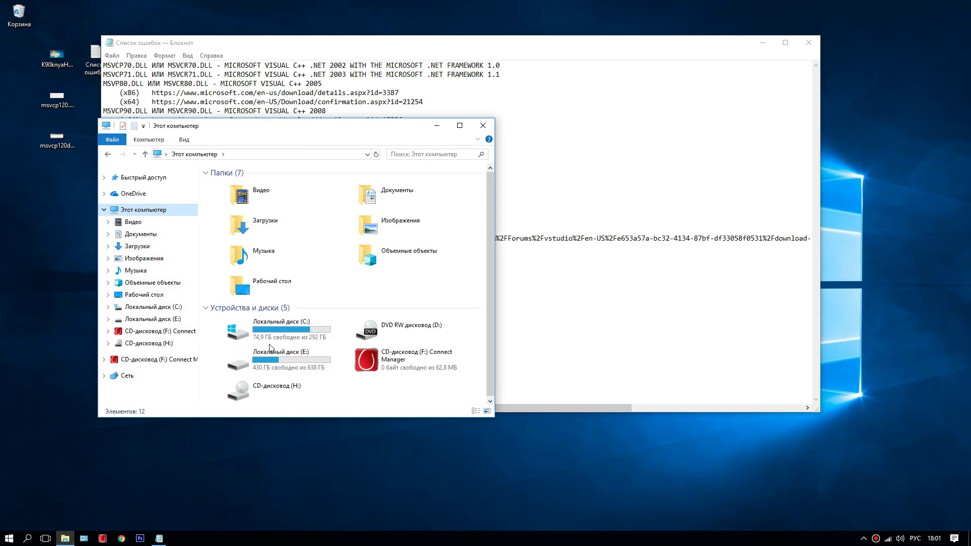
{"action": "right_click", "coordinate": [362, 397]}
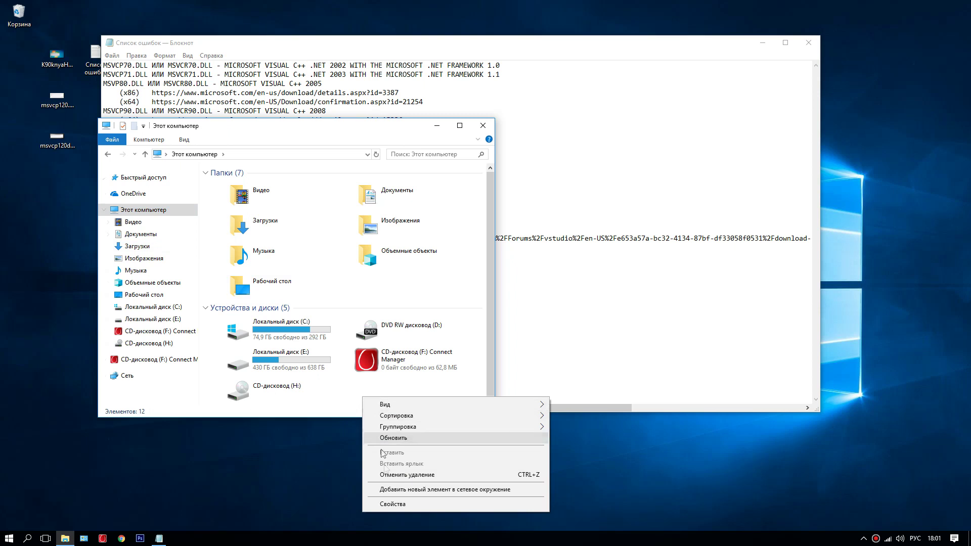
{"action": "left_click", "coordinate": [392, 504]}
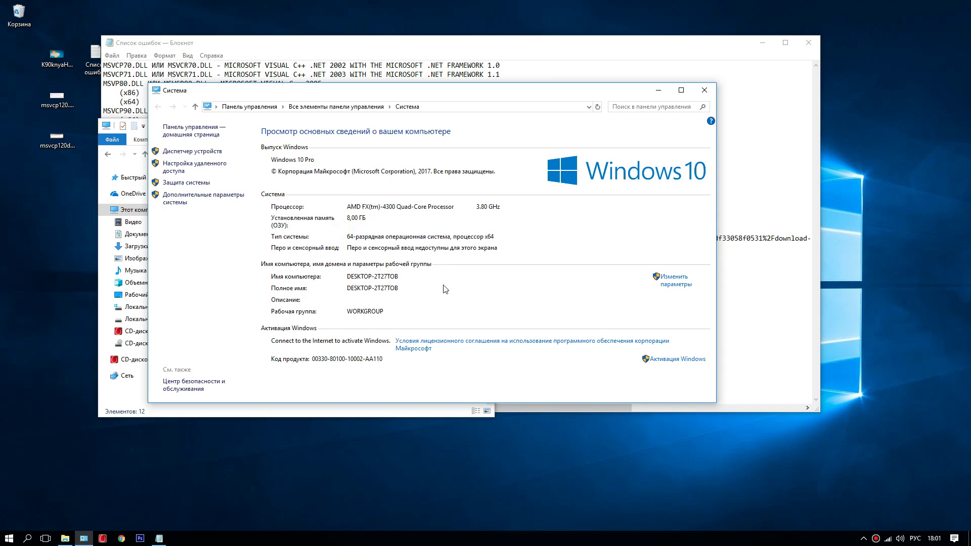
{"action": "left_click", "coordinate": [706, 90]}
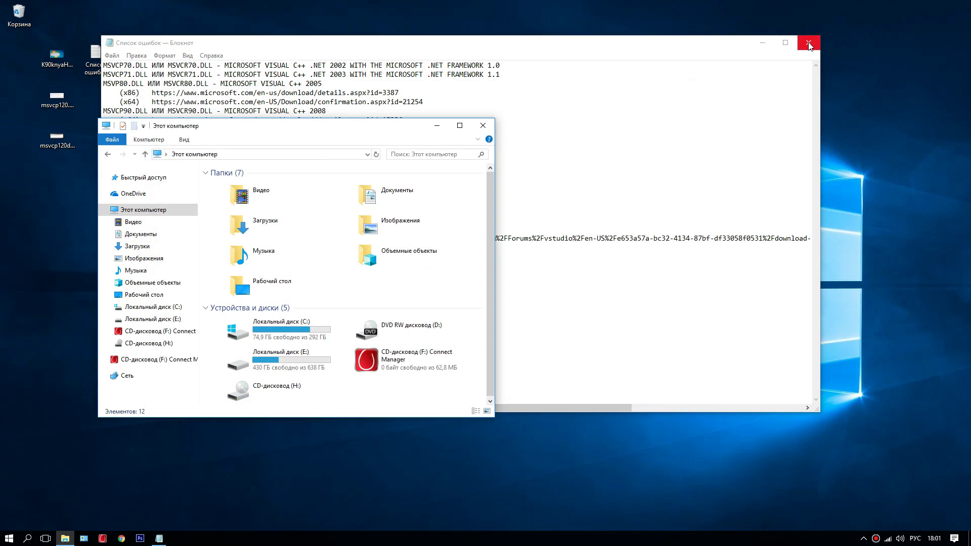
{"action": "left_click", "coordinate": [808, 42]}
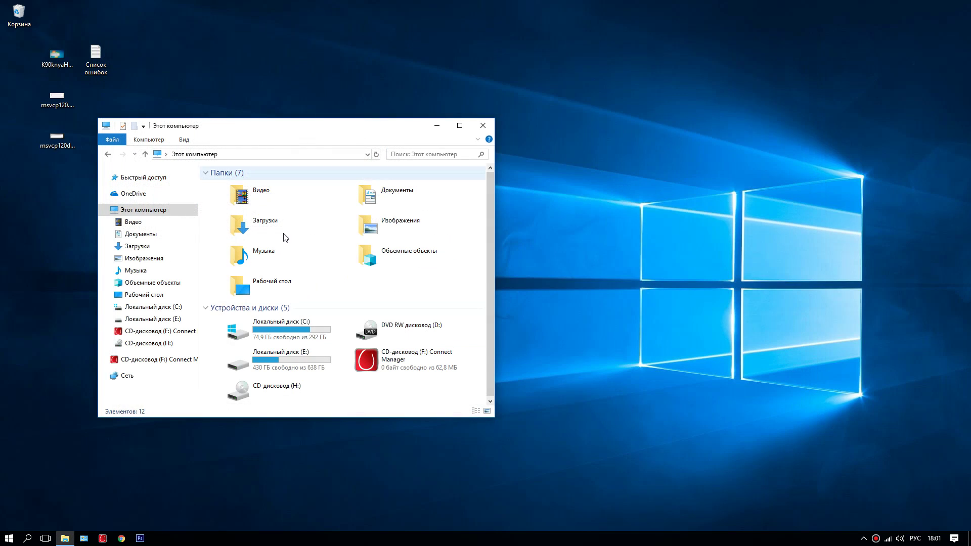
{"action": "left_click", "coordinate": [483, 126]}
Reopen "Список ошибок" and copy the download link listed under MSVCP110.DLL
{"action": "double_click", "coordinate": [111, 58]}
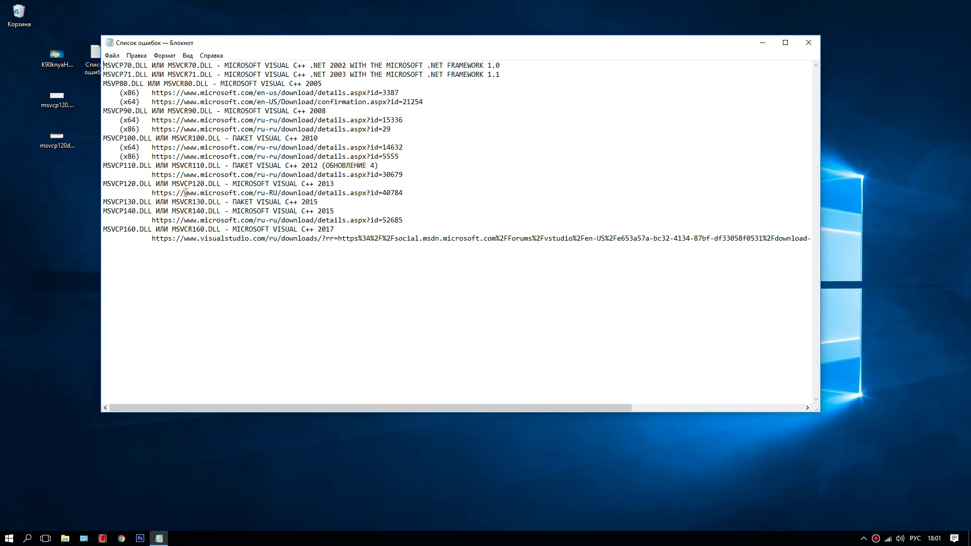
{"action": "left_click_drag", "start_coordinate": [149, 174], "coordinate": [401, 174]}
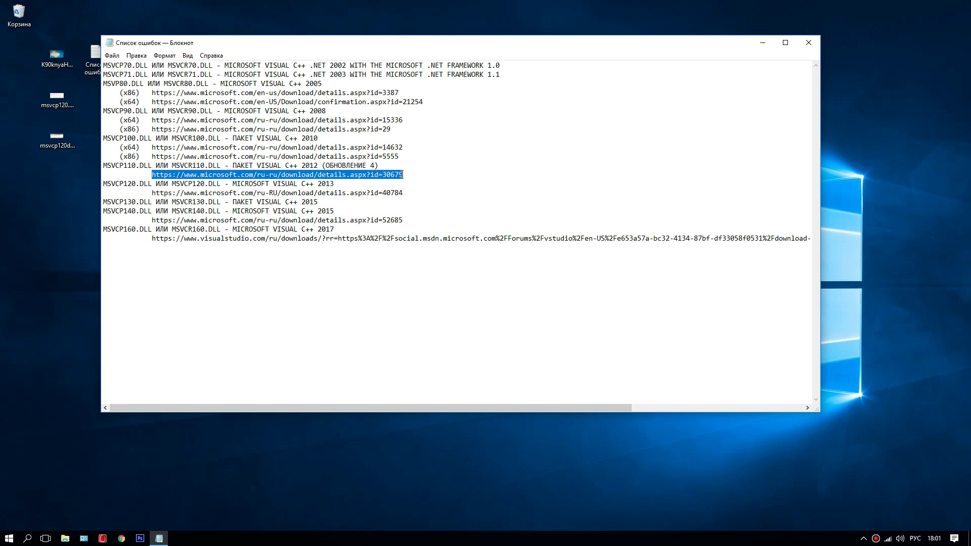
{"action": "right_click", "coordinate": [396, 176]}
{"action": "left_click", "coordinate": [419, 207]}
{"action": "left_click", "coordinate": [121, 538]}
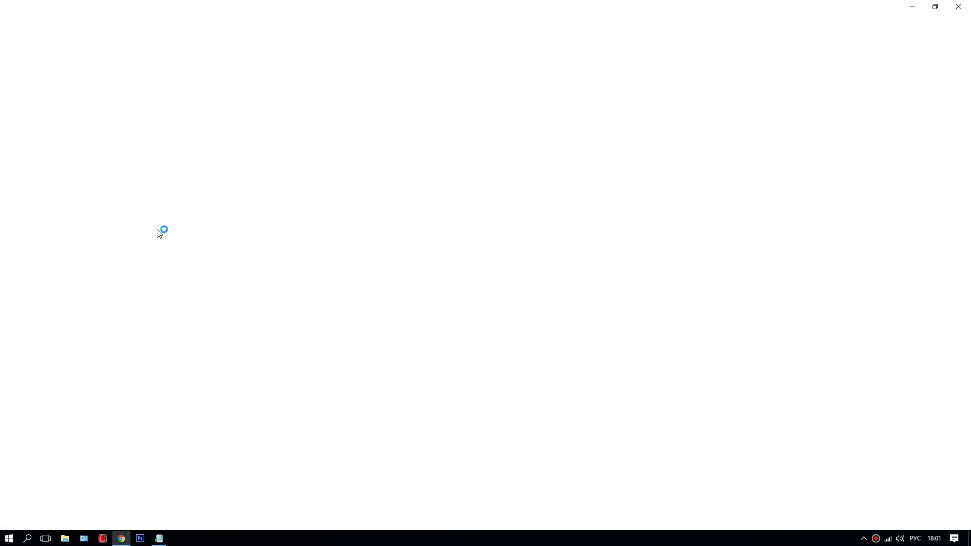
{"action": "key", "text": "ctrl+v"}
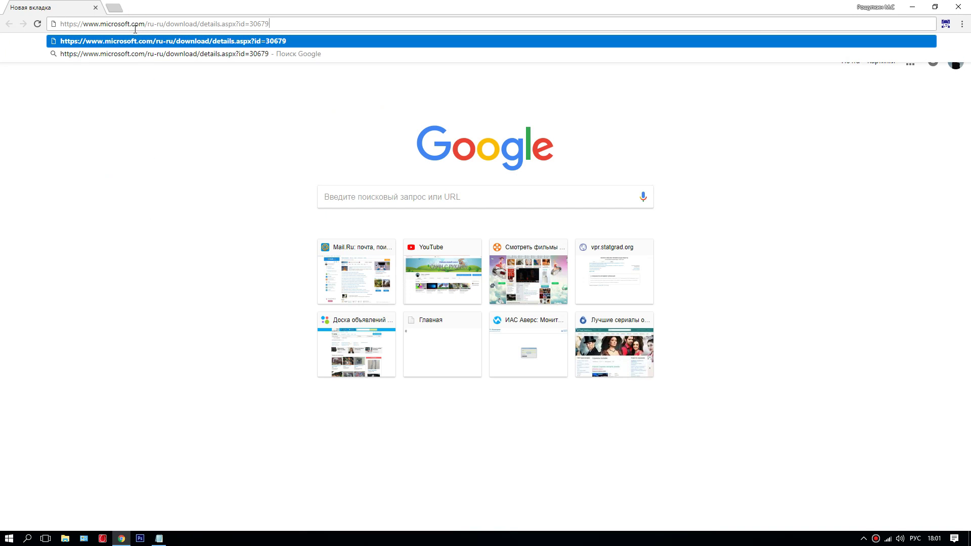
{"action": "key", "text": "Return"}
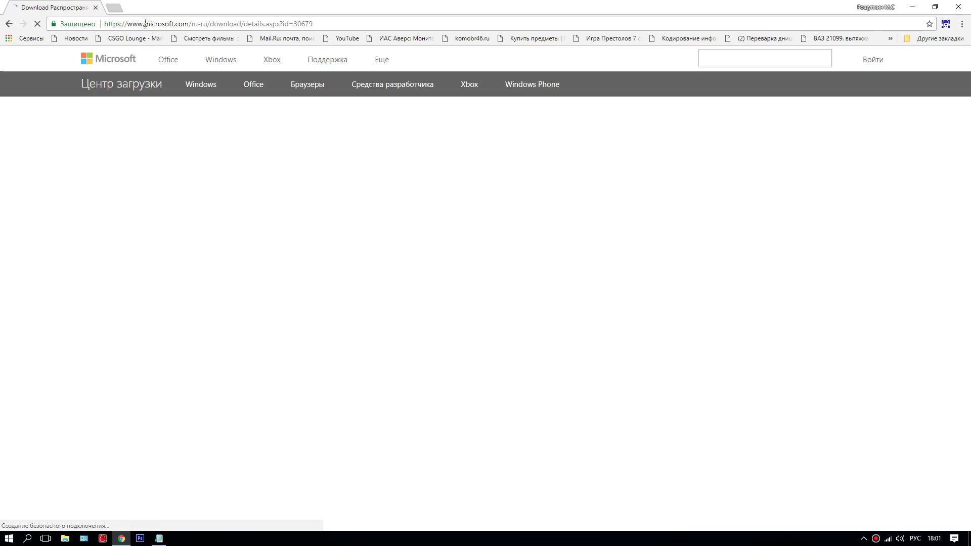
{"action": "scroll", "coordinate": [277, 221], "scroll_direction": "down", "scroll_amount": 3}
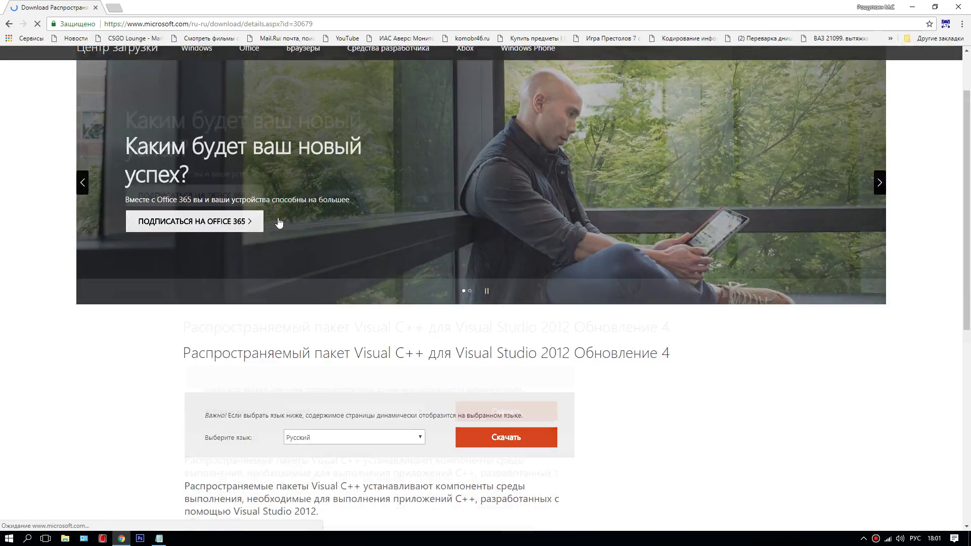
{"action": "scroll", "coordinate": [278, 204], "scroll_direction": "up", "scroll_amount": 2}
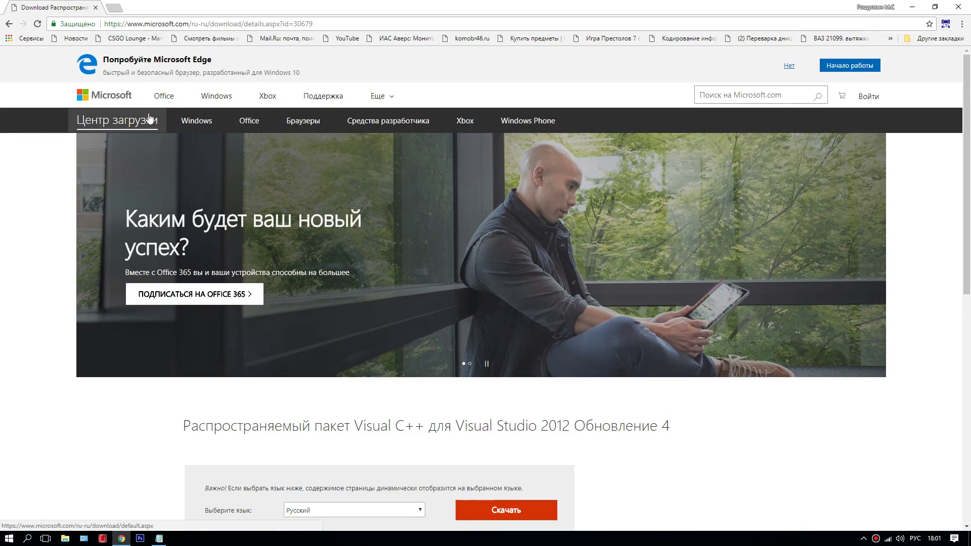
{"action": "scroll", "coordinate": [337, 314], "scroll_direction": "down", "scroll_amount": 3}
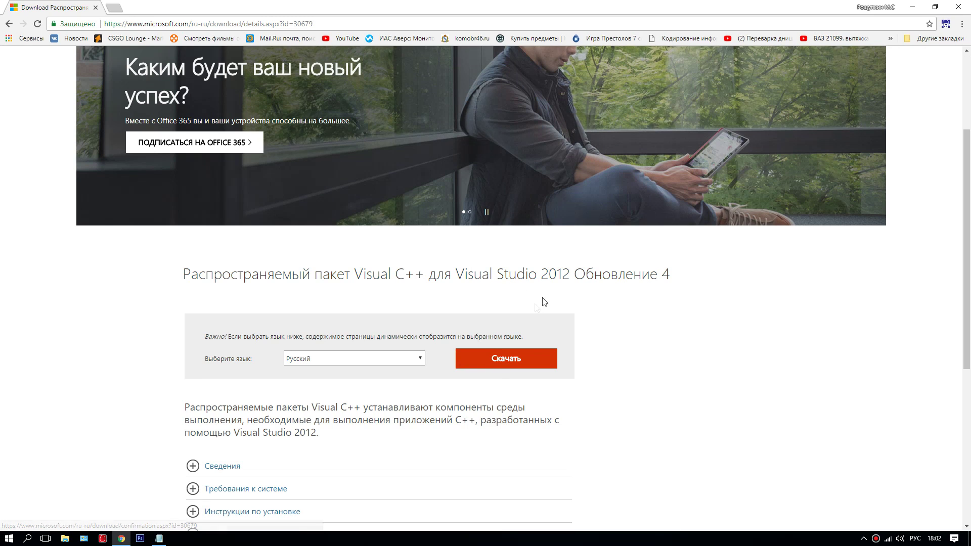
{"action": "left_click_drag", "start_coordinate": [497, 275], "coordinate": [575, 276]}
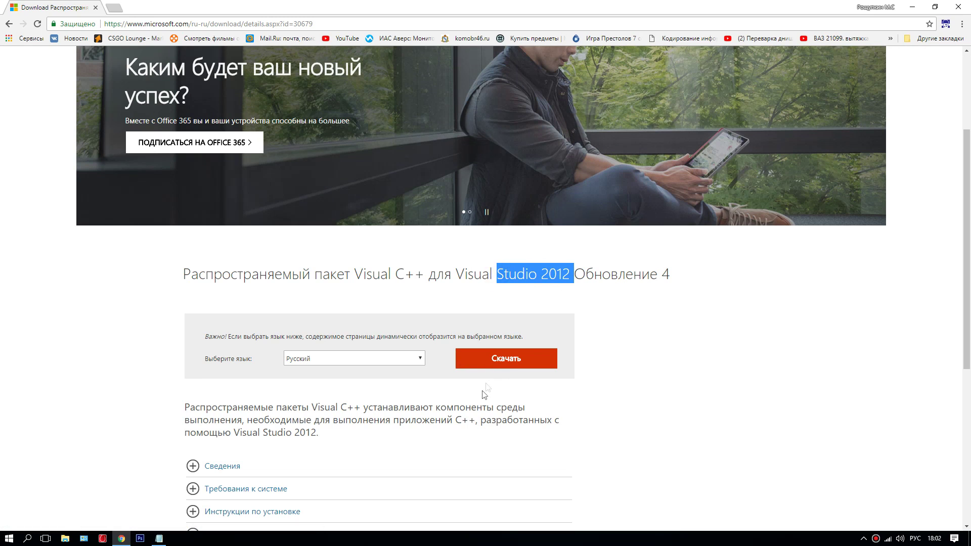
Request the download of VSU4\vcredist_x86.exe and VSU4\vcredist_x64.exe from the Visual C++ package page
{"action": "left_click", "coordinate": [501, 360]}
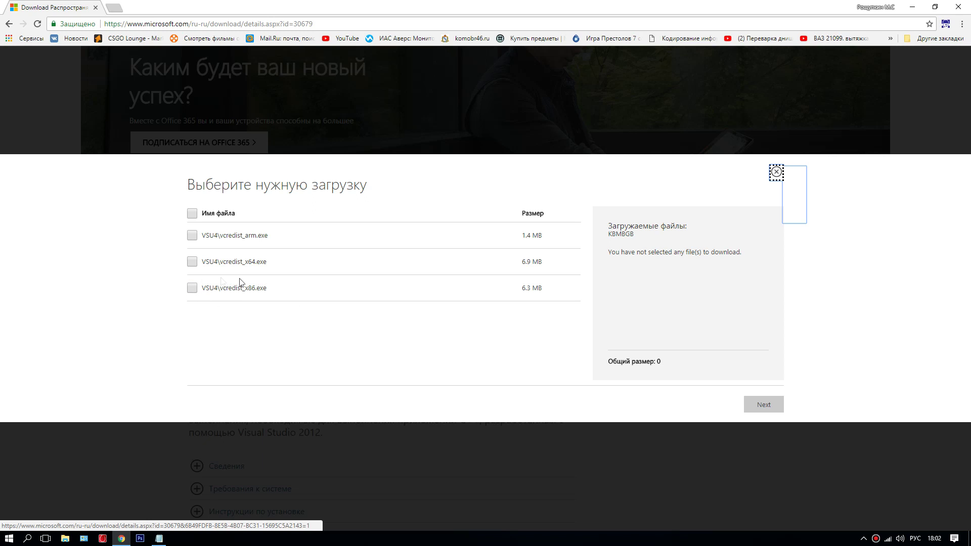
{"action": "left_click", "coordinate": [192, 288]}
{"action": "left_click", "coordinate": [192, 262]}
{"action": "left_click", "coordinate": [762, 404]}
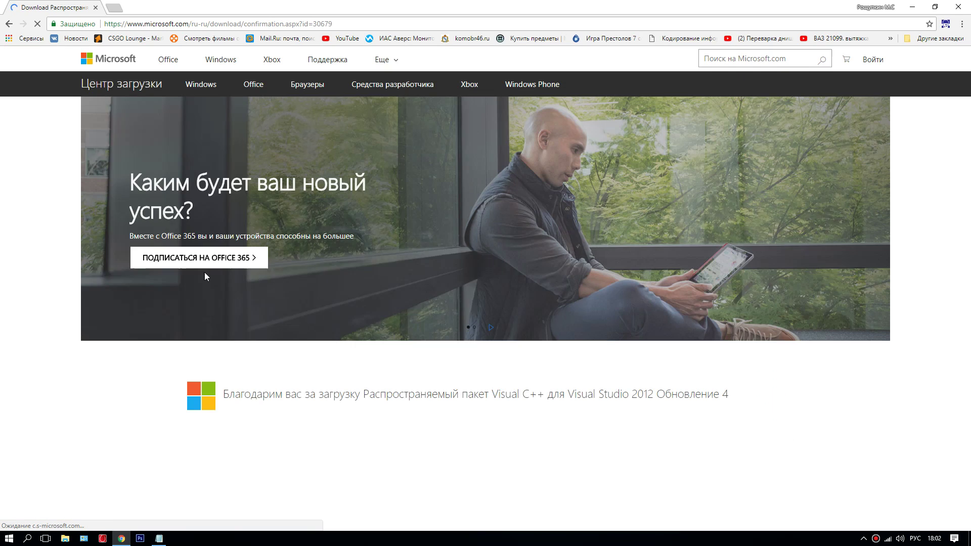
{"action": "scroll", "coordinate": [277, 370], "scroll_direction": "down", "scroll_amount": 1}
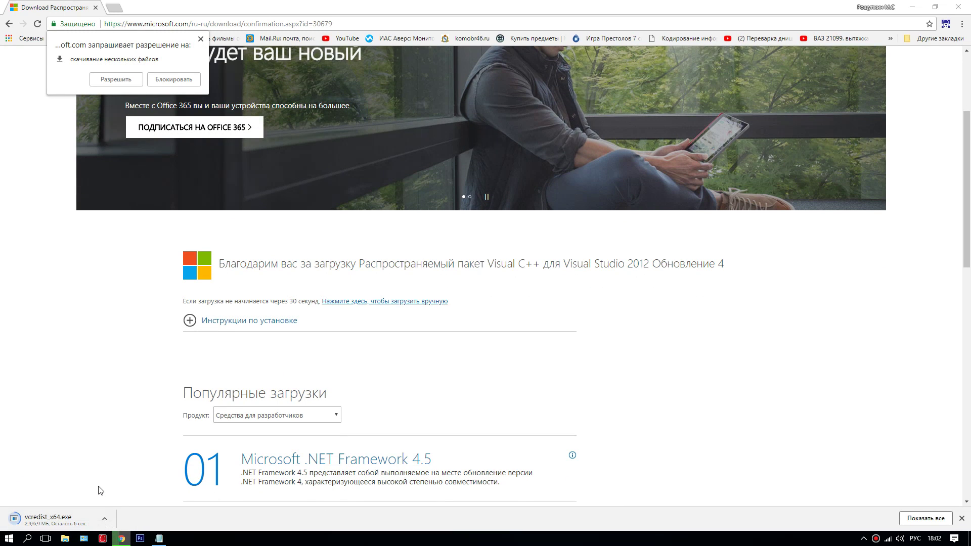
{"action": "scroll", "coordinate": [145, 474], "scroll_direction": "down", "scroll_amount": 1}
{"action": "scroll", "coordinate": [147, 465], "scroll_direction": "up", "scroll_amount": 2}
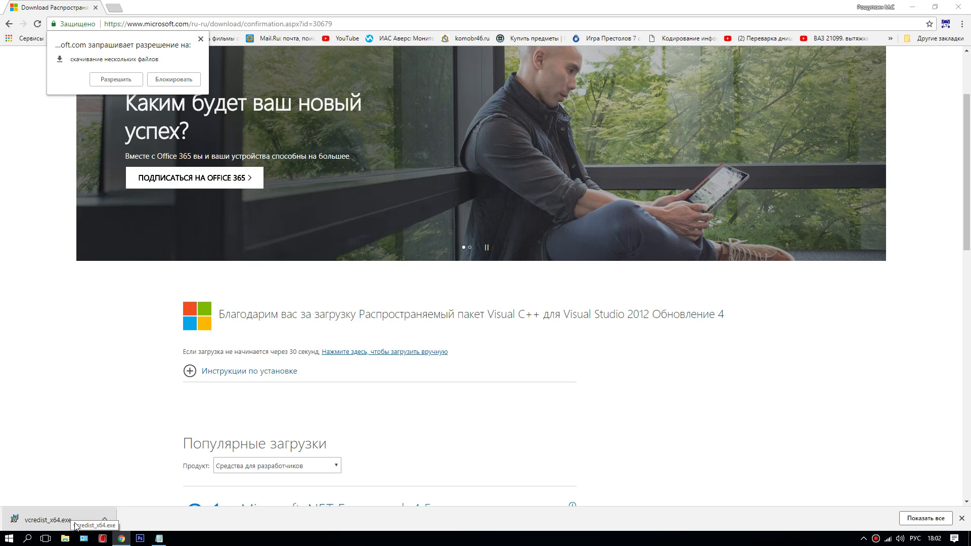
Return to the Visual C++ package page and download only VSU4\vcredist_x86.exe
{"action": "left_click", "coordinate": [9, 24]}
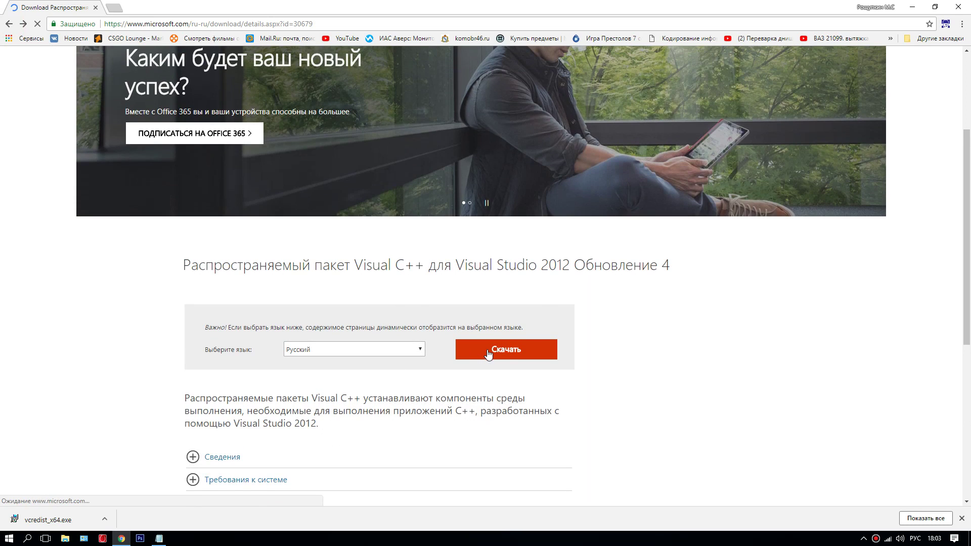
{"action": "left_click", "coordinate": [486, 353]}
{"action": "left_click", "coordinate": [196, 251]}
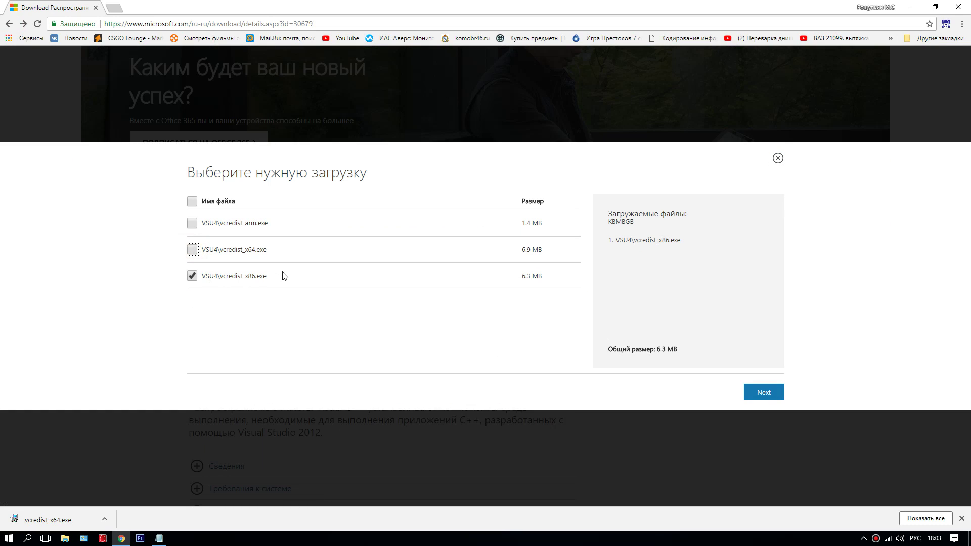
{"action": "left_click", "coordinate": [751, 387]}
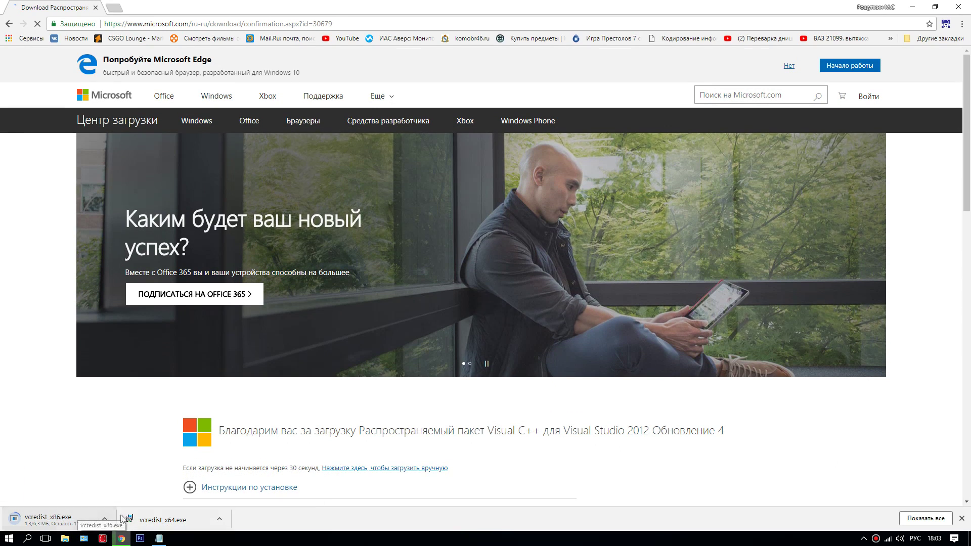
Run the downloaded vcredist_x64.exe, accept the license terms, and start installing Microsoft Visual C++ 2012 Redistributable (x64)
{"action": "left_click", "coordinate": [170, 521]}
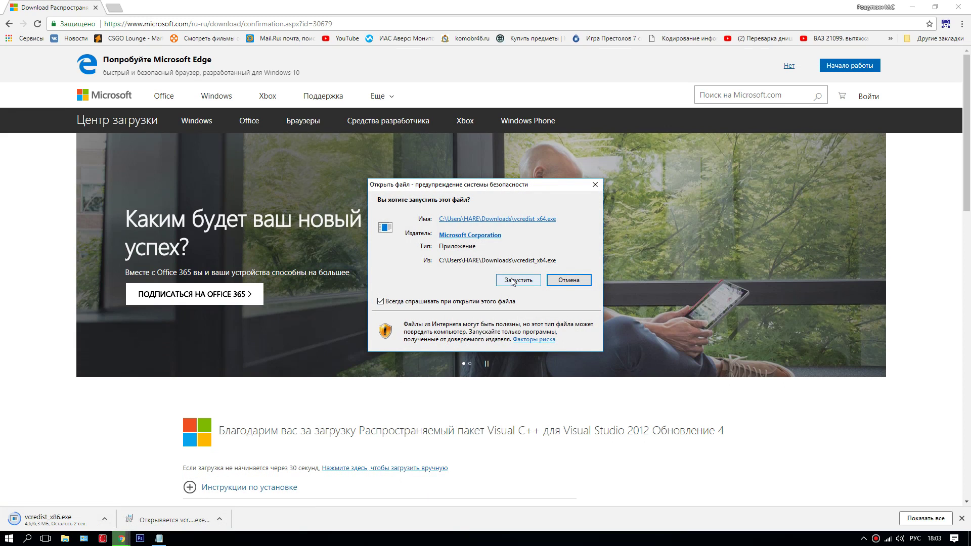
{"action": "left_click", "coordinate": [523, 283]}
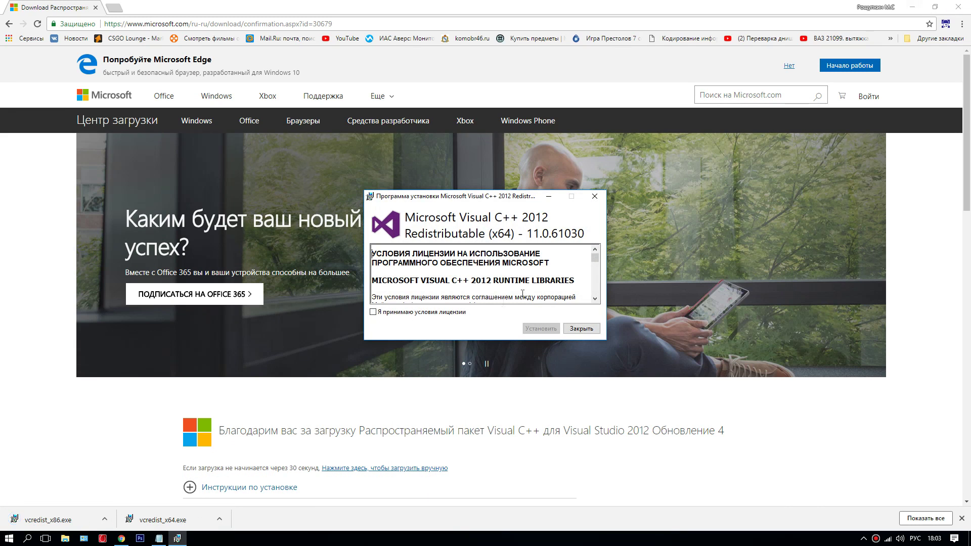
{"action": "left_click", "coordinate": [373, 312]}
{"action": "left_click", "coordinate": [541, 330]}
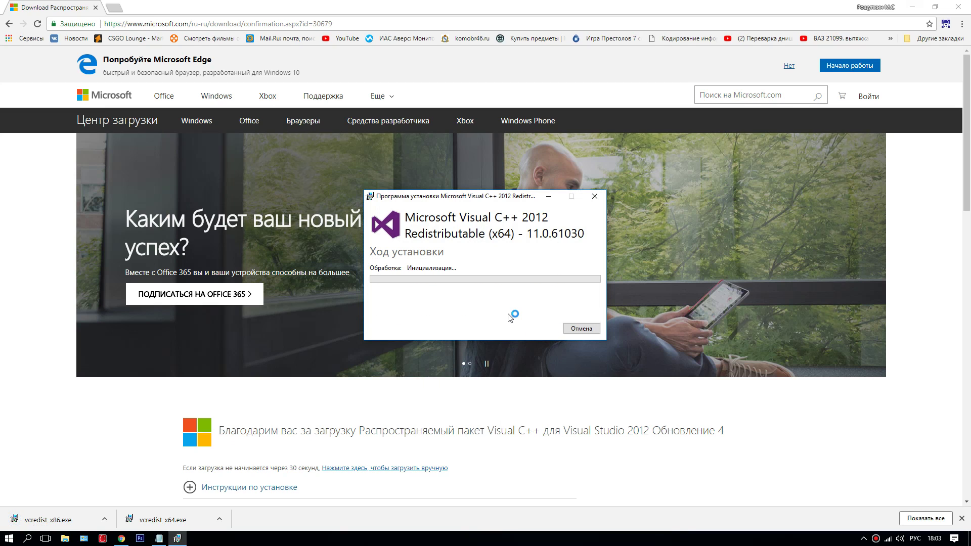